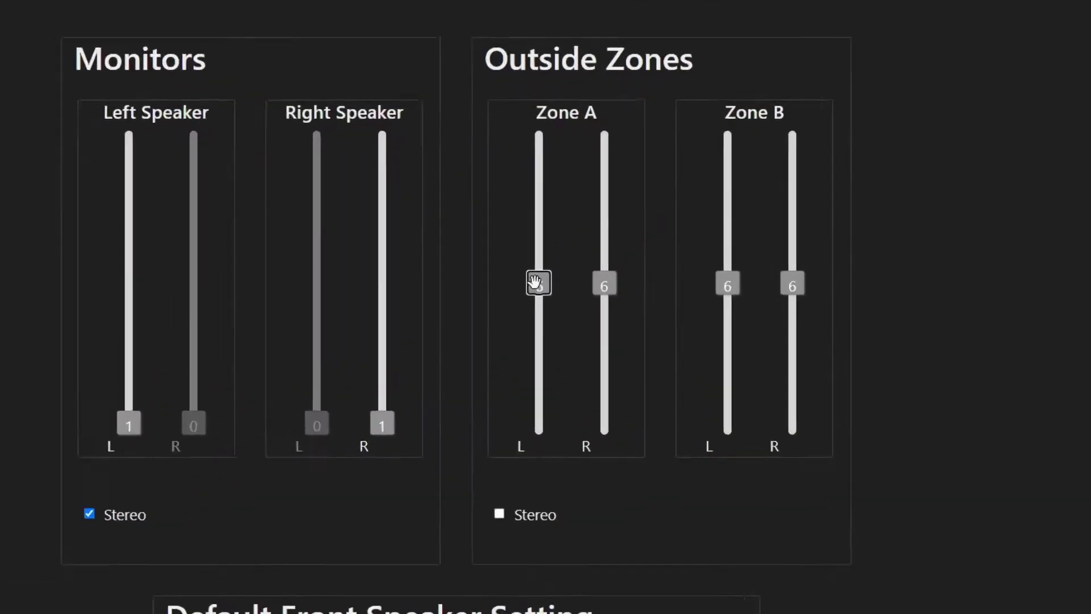
- Raise the Zone A volume to 8 and turn off the chime strikes at hours 9 and 10
drag(538, 282, 539, 232)
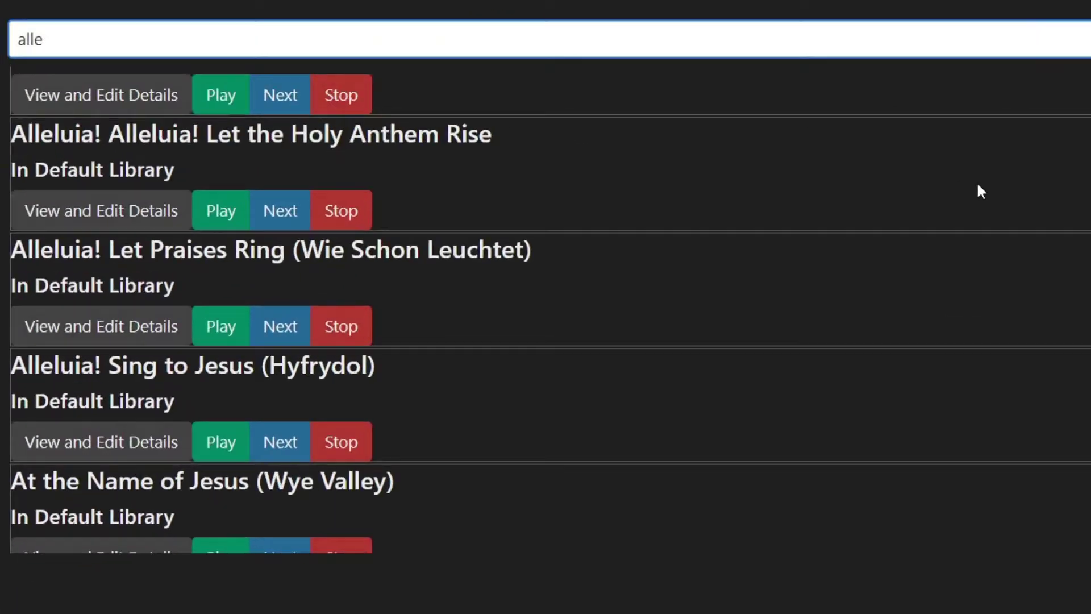
scroll(977, 181, down, 10)
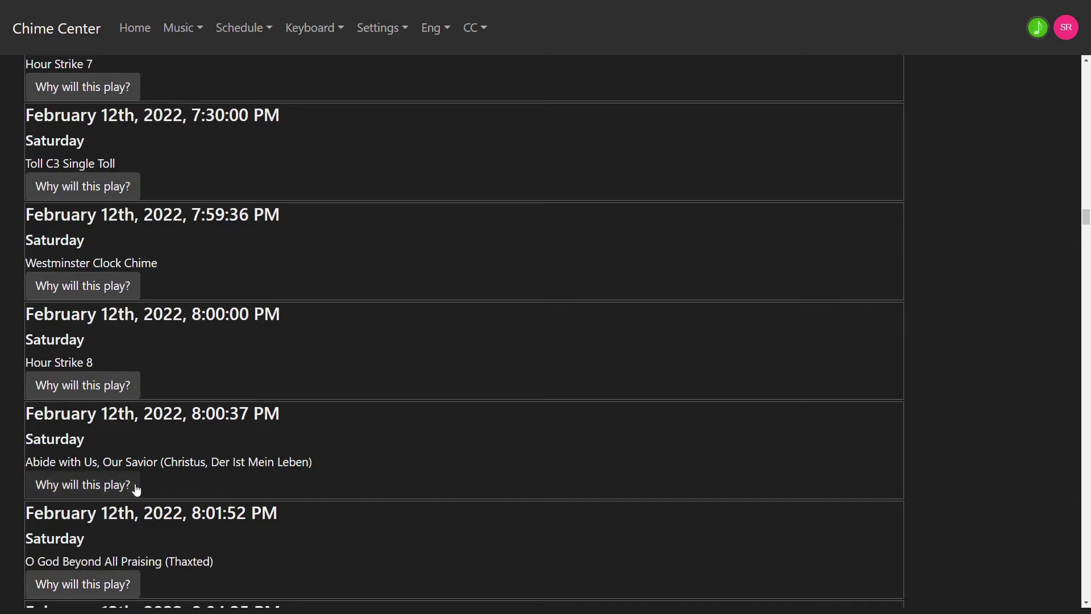
click(134, 487)
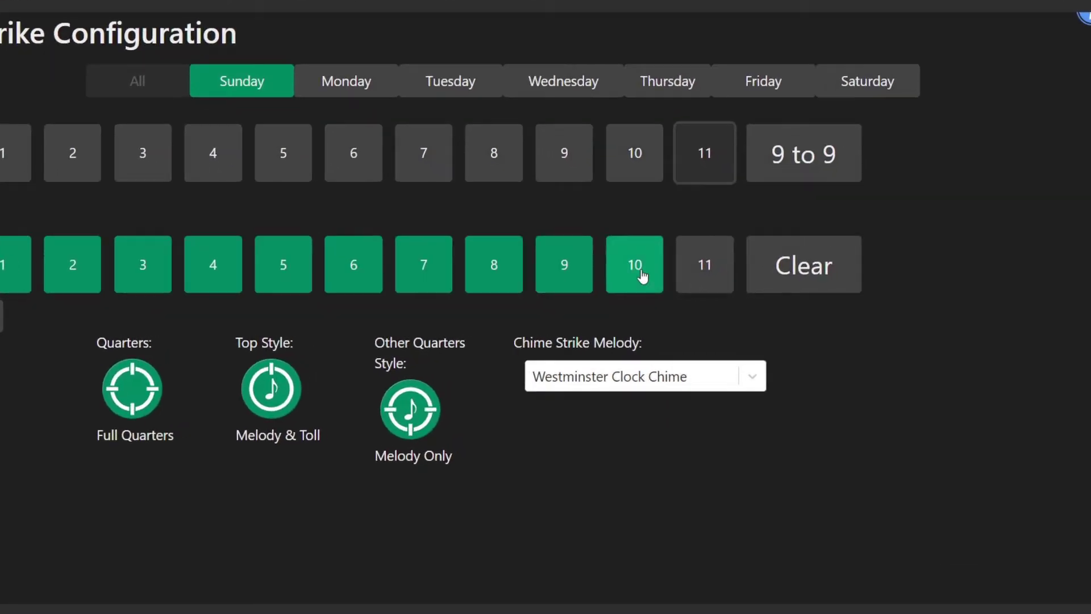
click(640, 276)
click(564, 273)
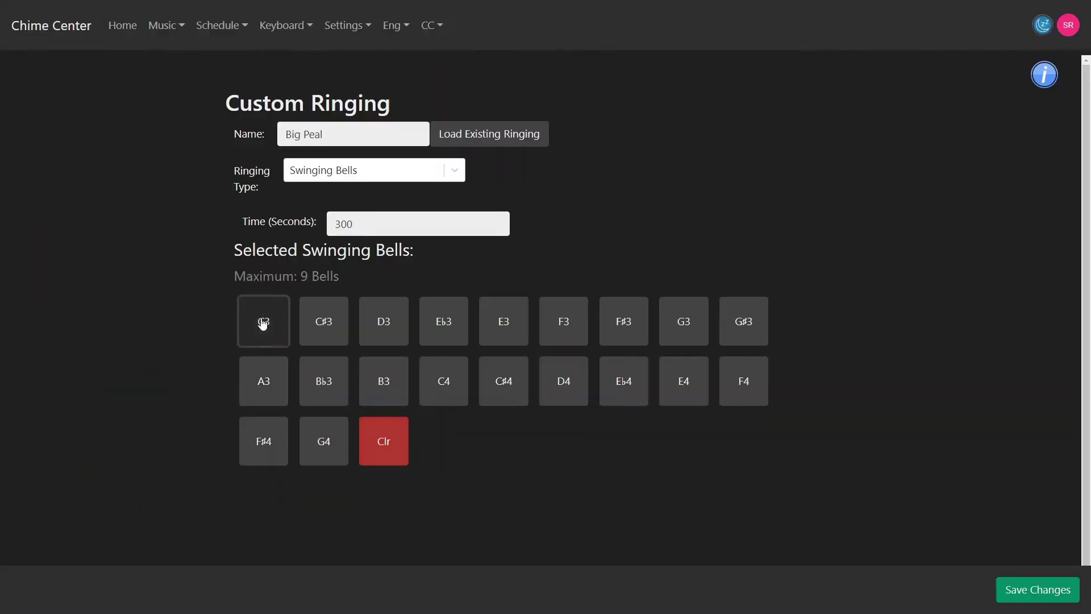
- Add bells C3, E3 and G3 to the swinging bells and mark G4 in step 3
click(262, 322)
click(504, 321)
click(684, 321)
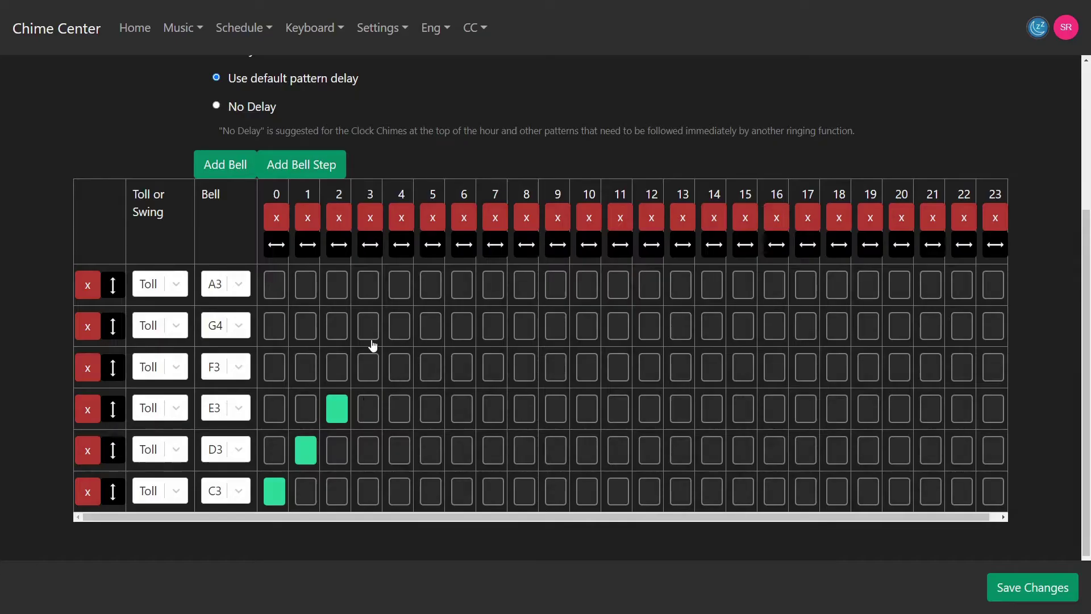
click(368, 325)
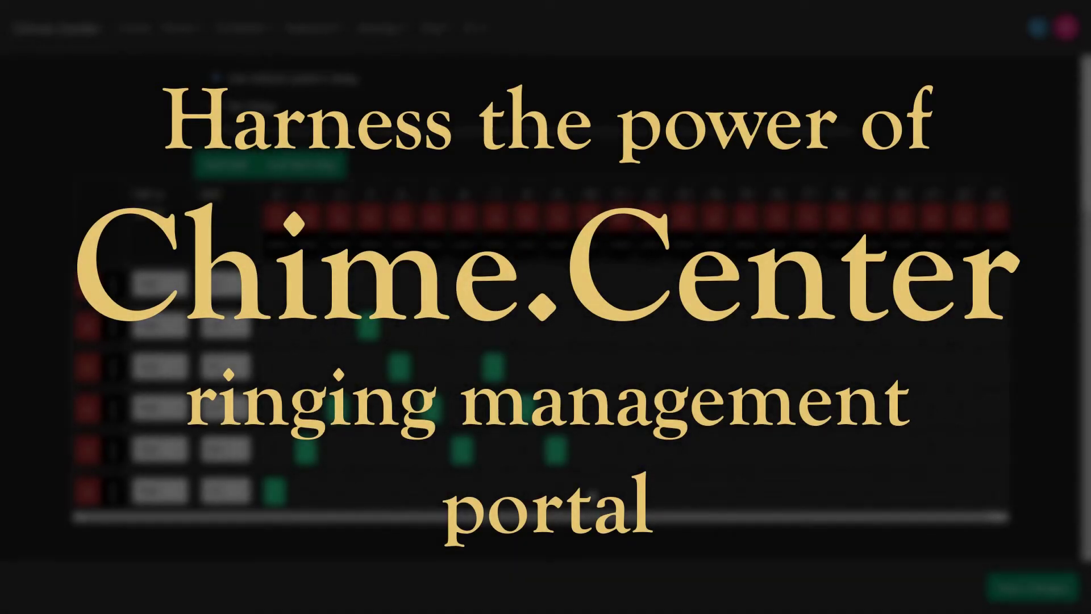
- Mark more bell-grid cells across rows 1 to 4 so the green pattern continues
click(589, 490)
click(616, 412)
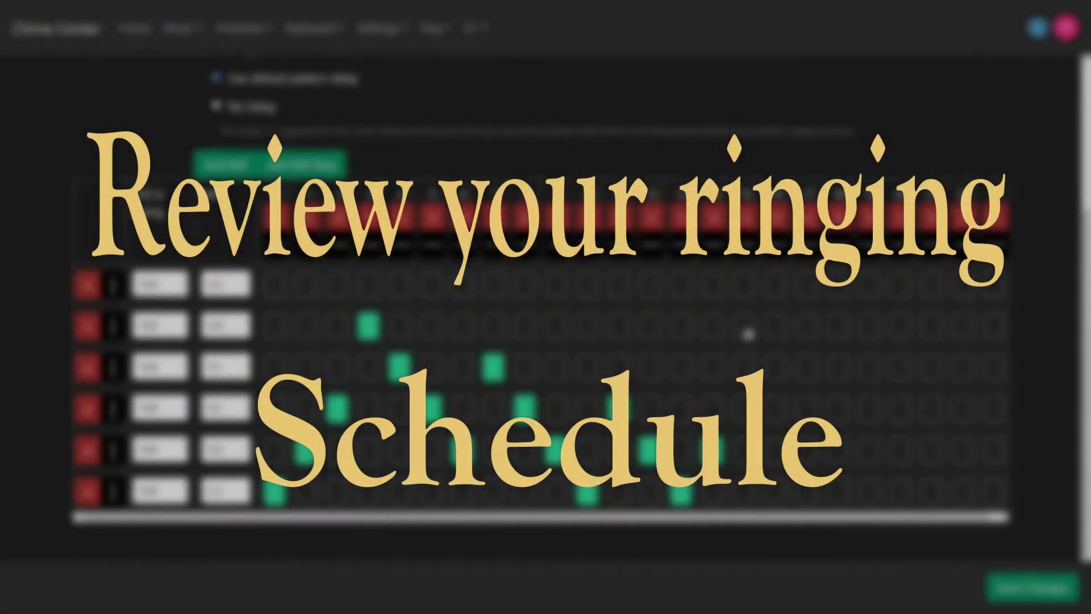
click(743, 325)
click(774, 284)
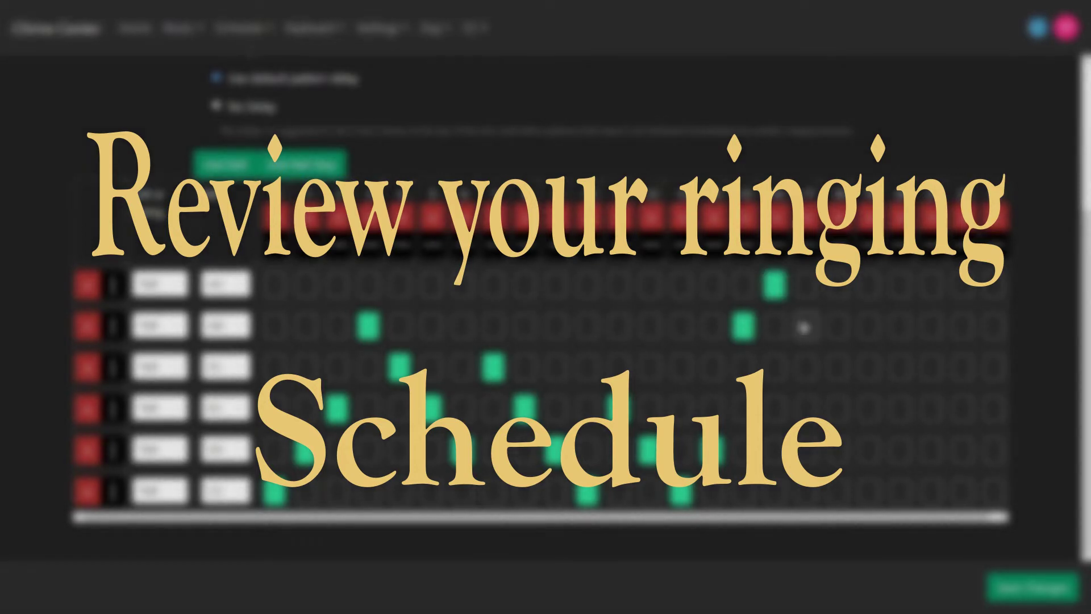
click(803, 325)
click(839, 375)
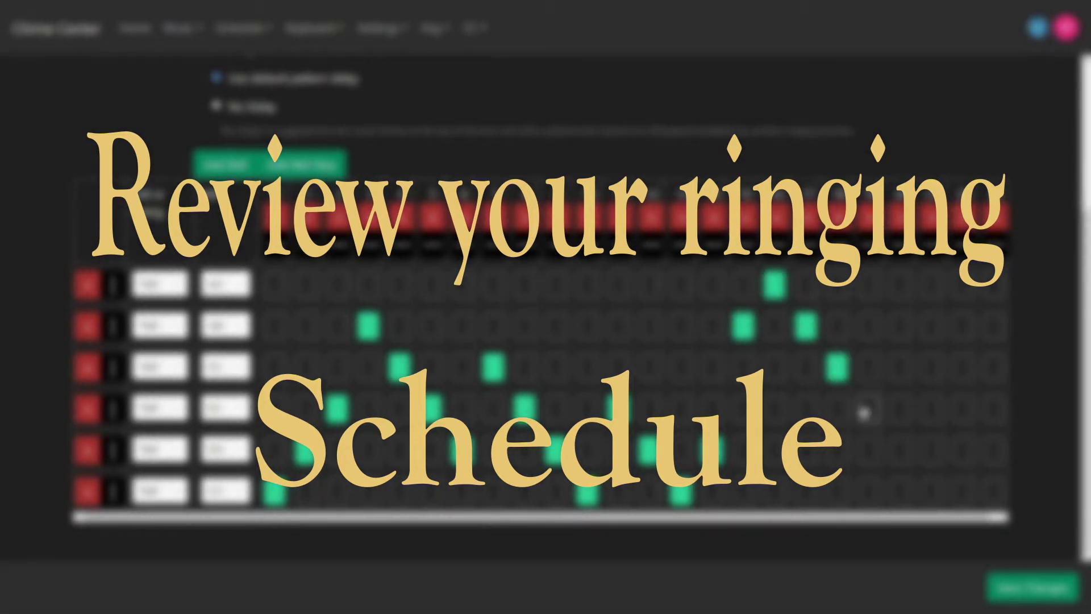
click(868, 408)
click(898, 369)
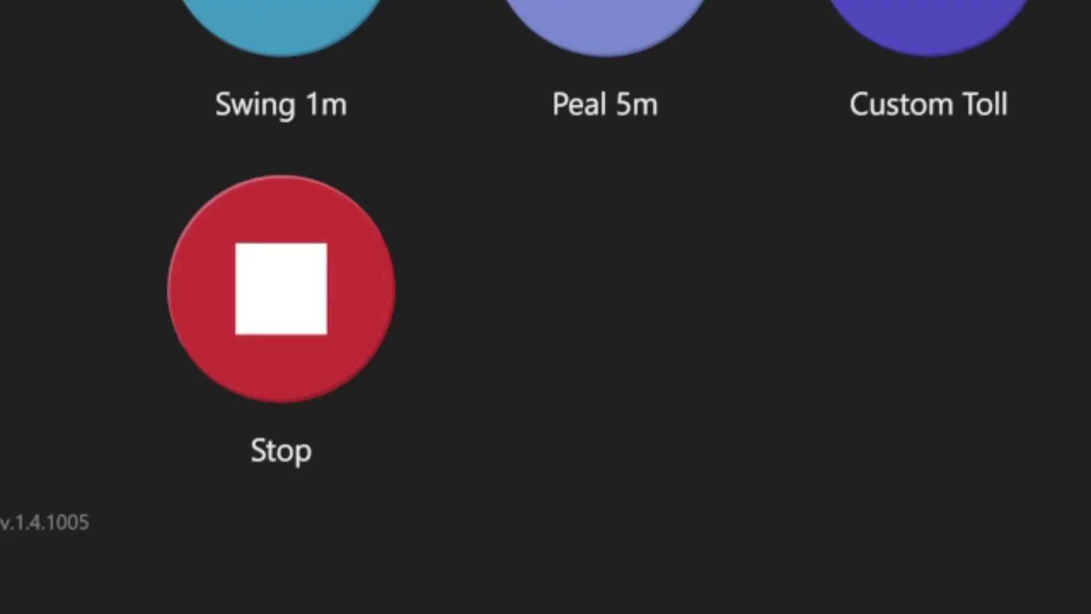
- Open the Schedule menu in the top navigation bar
click(447, 1)
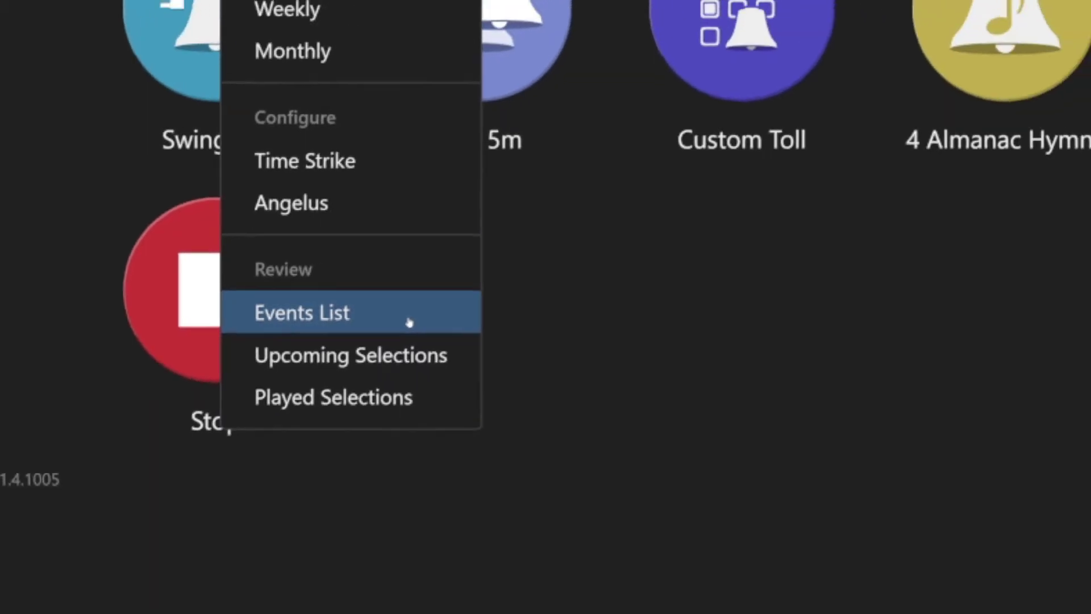
- Open the Events List and browse the Monthly, Annual and One Time events, ending on Weekly
click(485, 325)
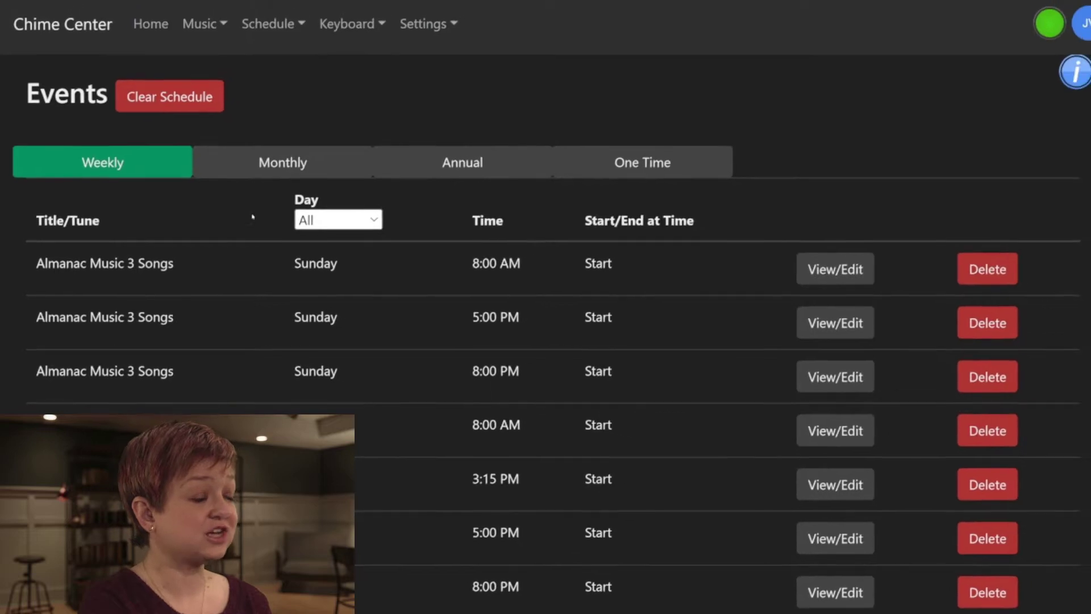
click(259, 165)
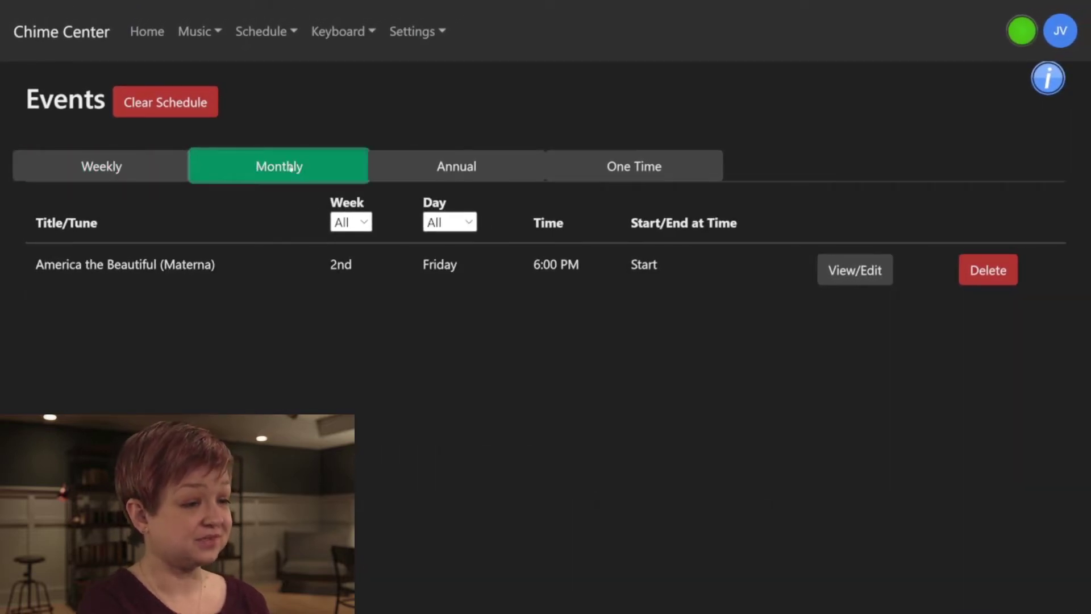
click(399, 172)
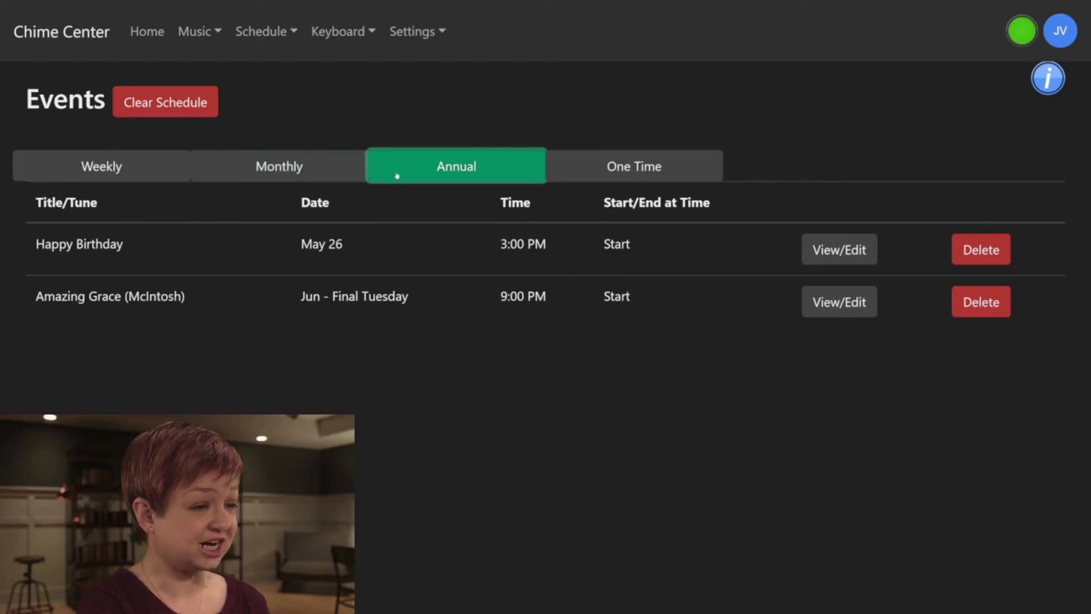
click(634, 167)
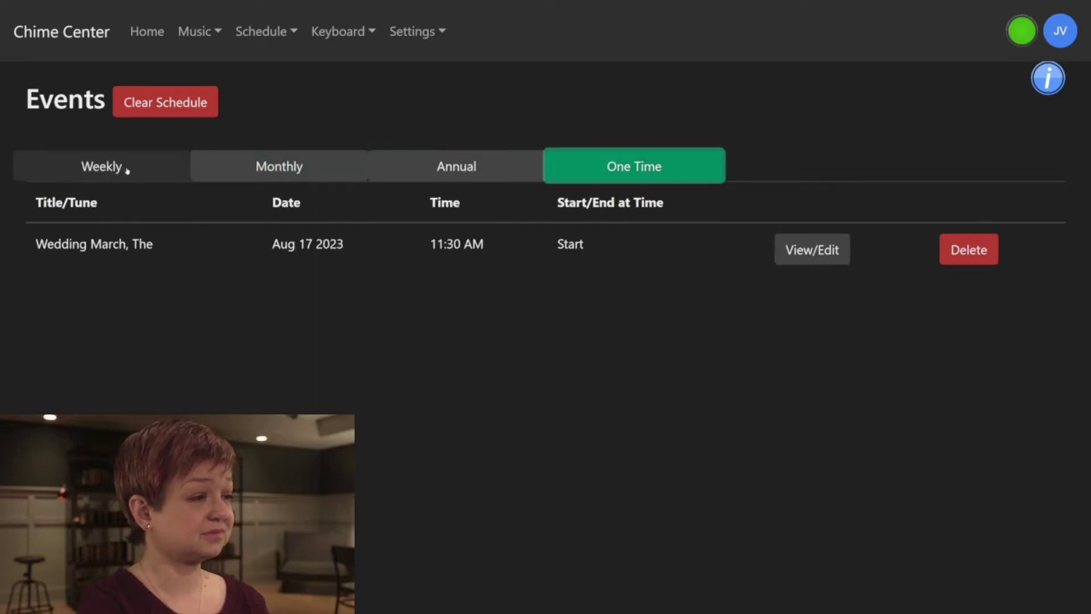
click(127, 171)
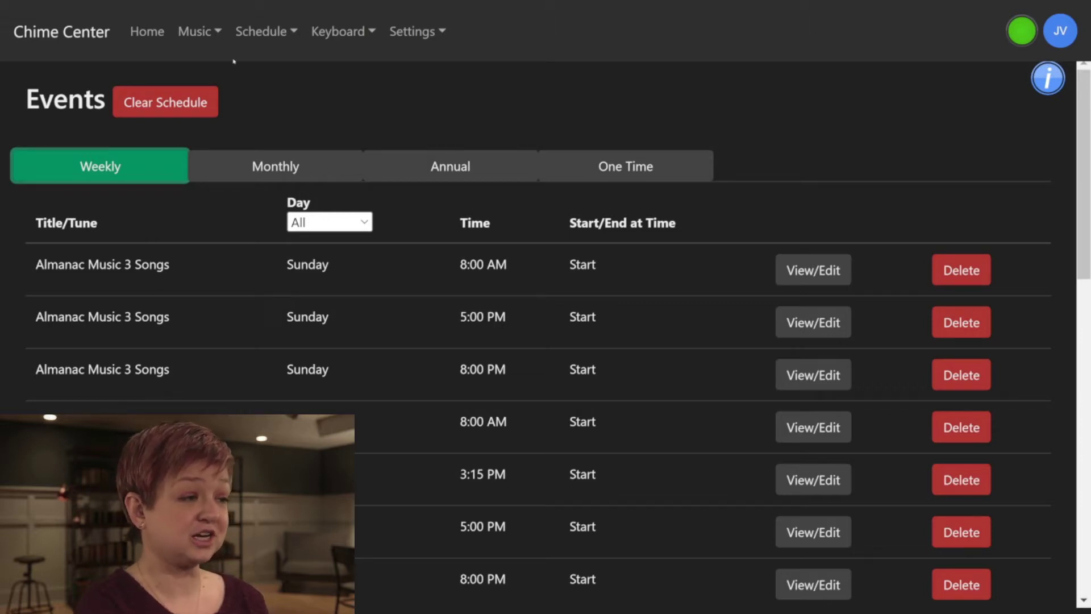
click(260, 43)
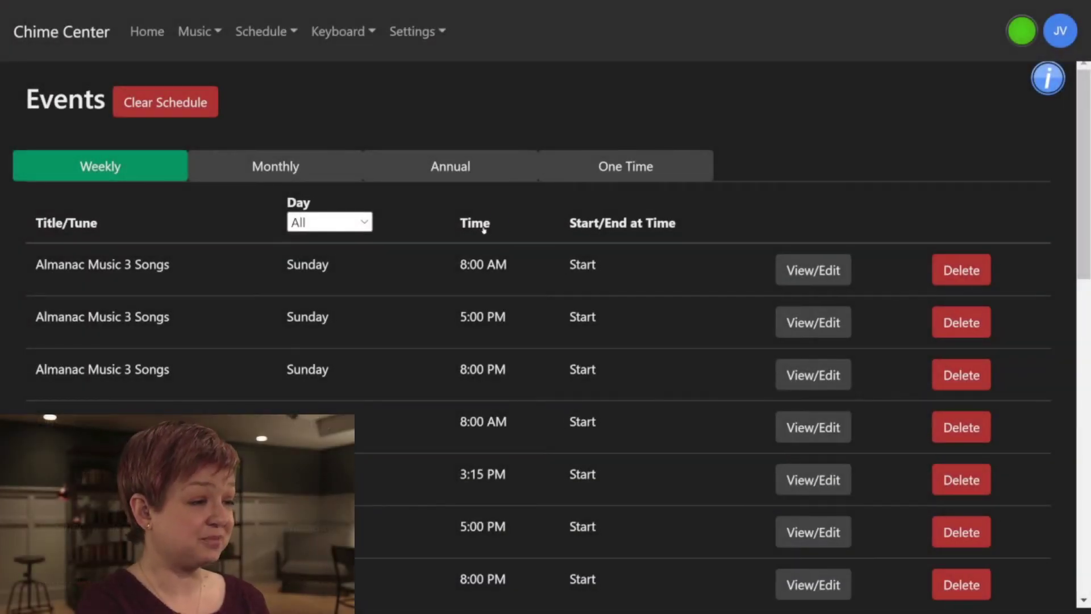
- Sort events by time, filter to Wednesday, and open the 8:00 AM Almanac Music event
click(483, 227)
click(341, 222)
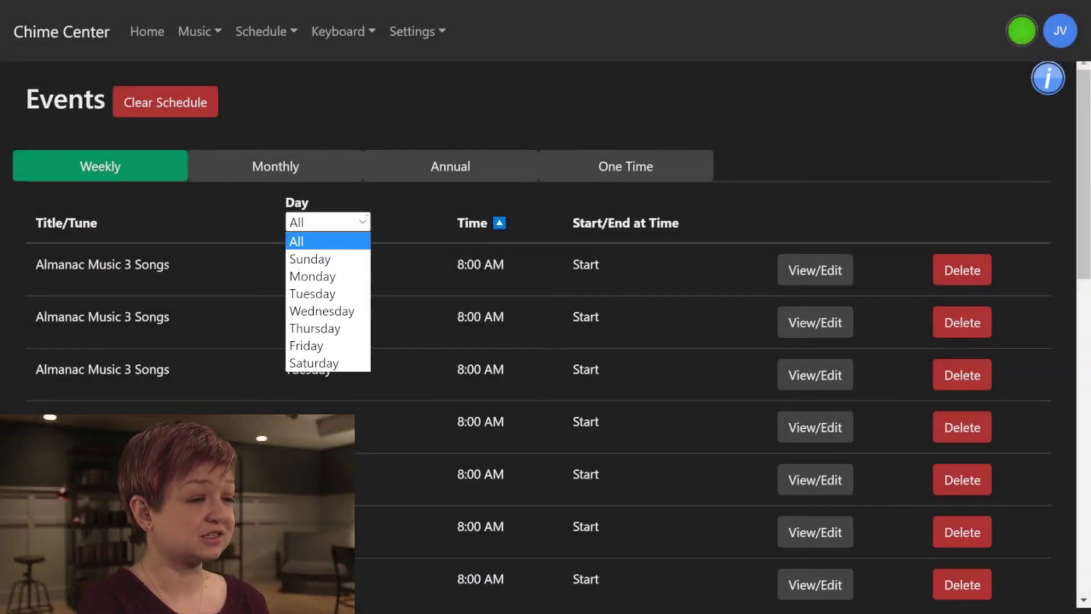
click(322, 310)
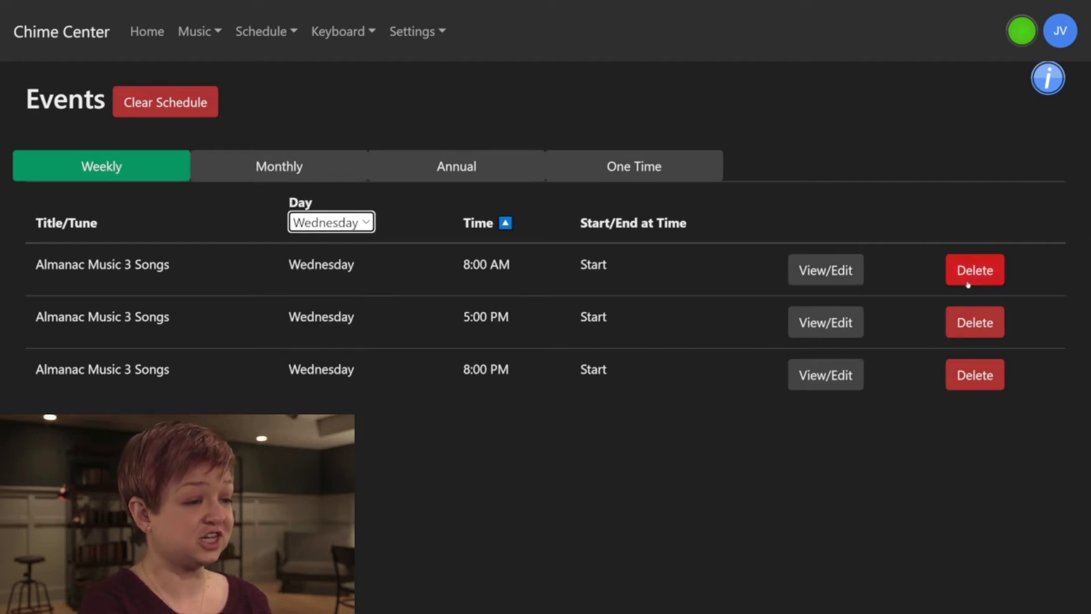
click(827, 272)
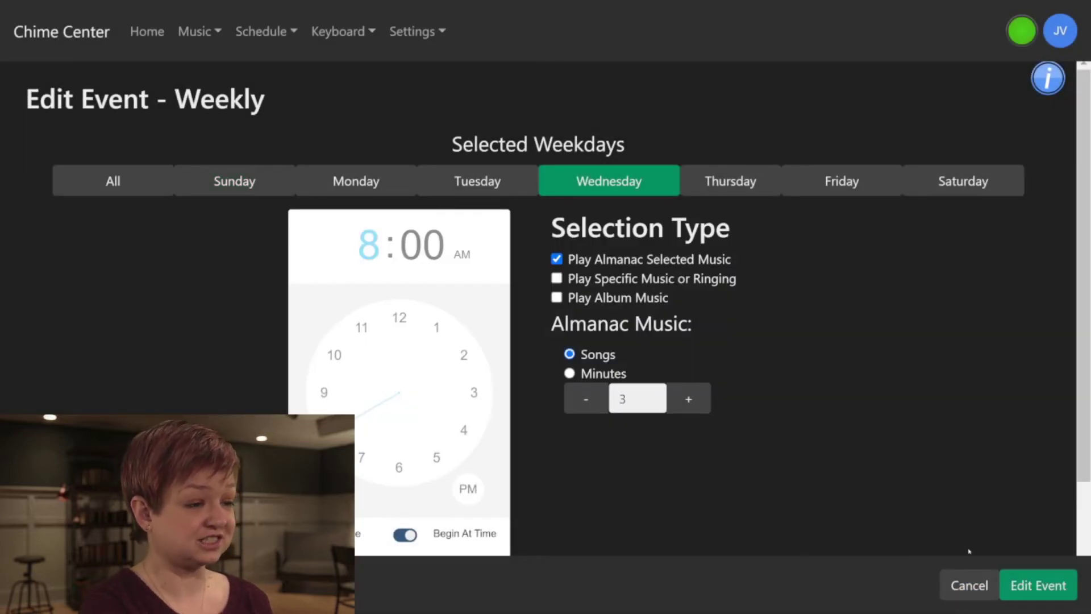
- Cancel out of the Wednesday event editor without saving
click(961, 586)
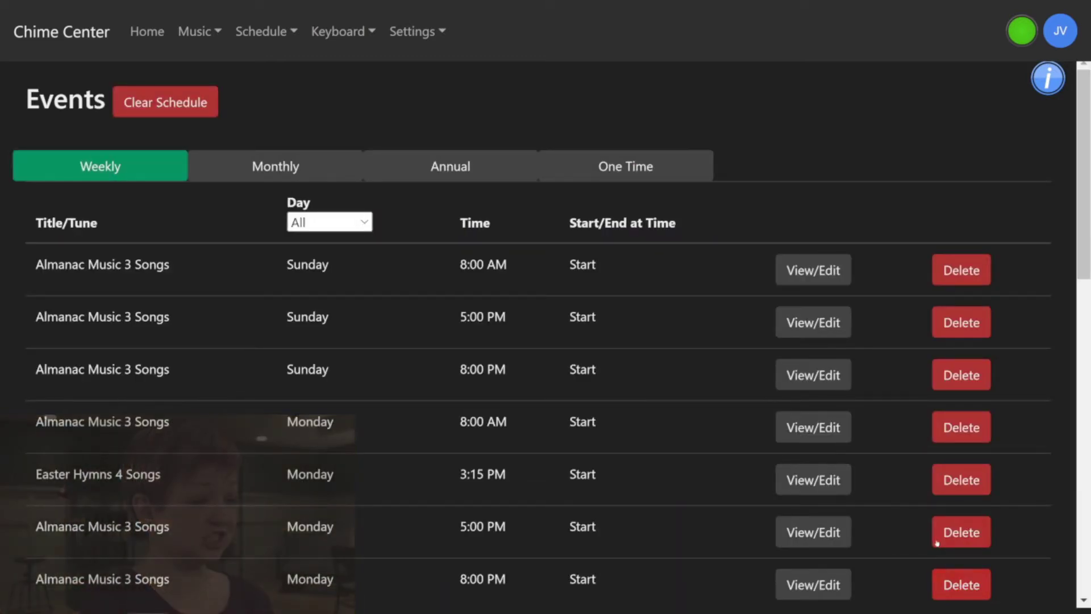
- Begin clearing monthly and annual events, then cancel so nothing is cleared
click(200, 102)
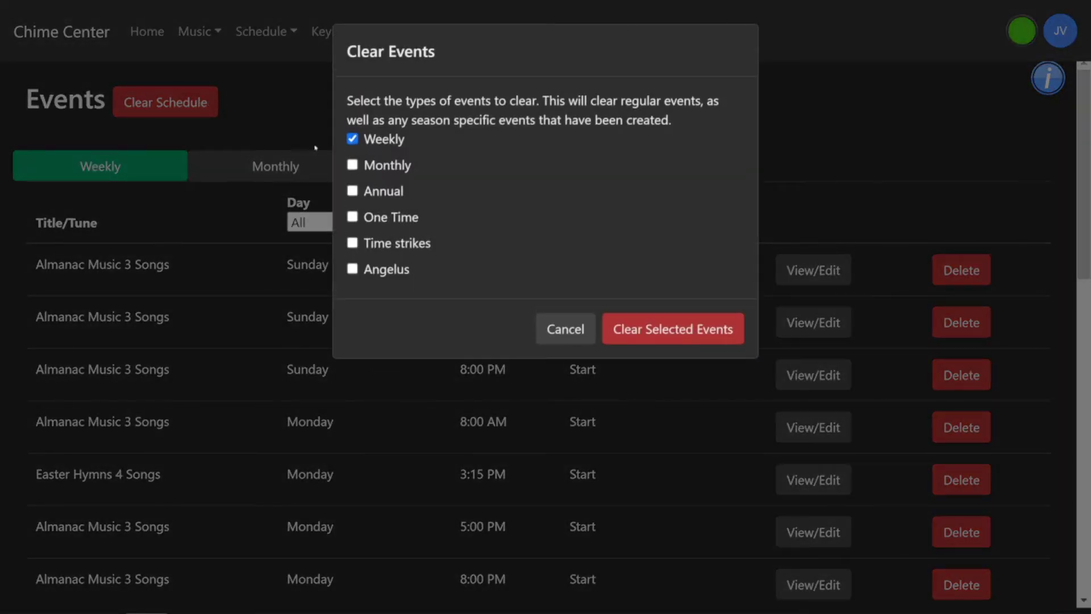
click(353, 164)
click(353, 192)
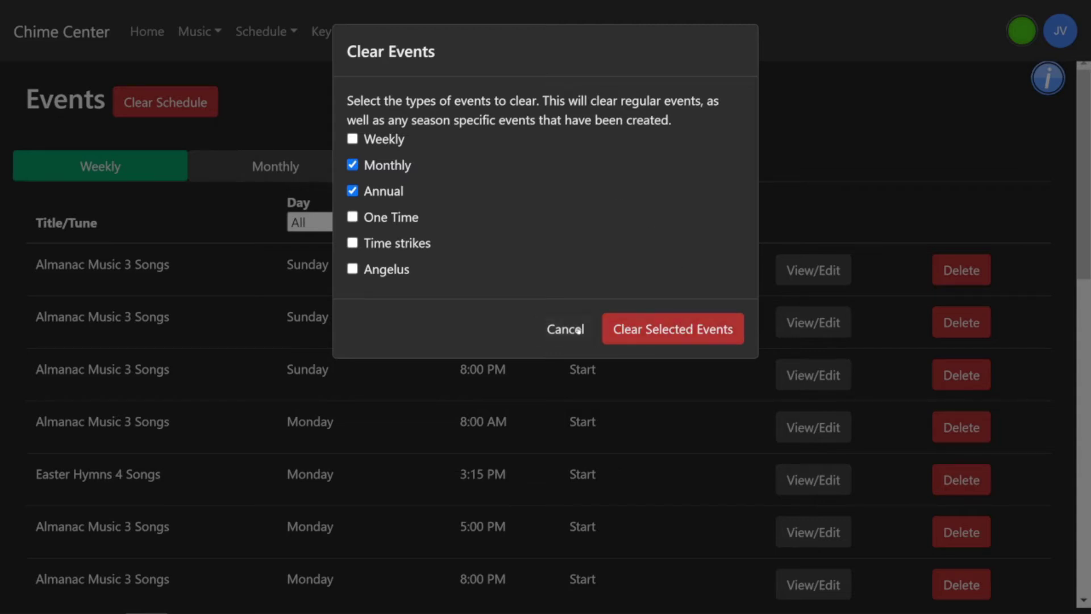
click(546, 327)
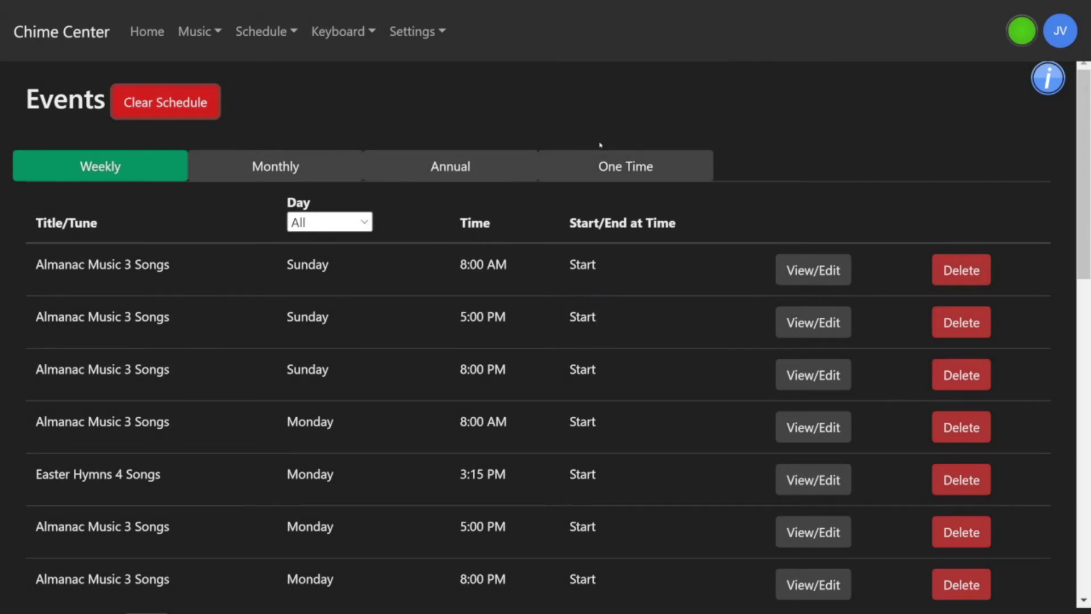
click(263, 32)
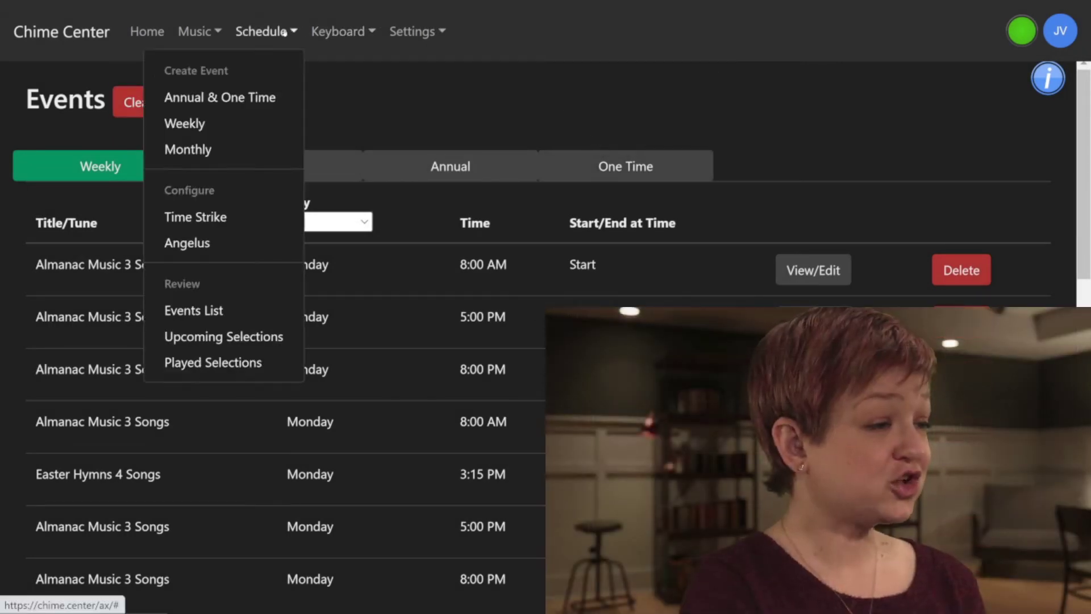
- Generate the Upcoming Selections event timeline starting 02/14/2022
click(257, 333)
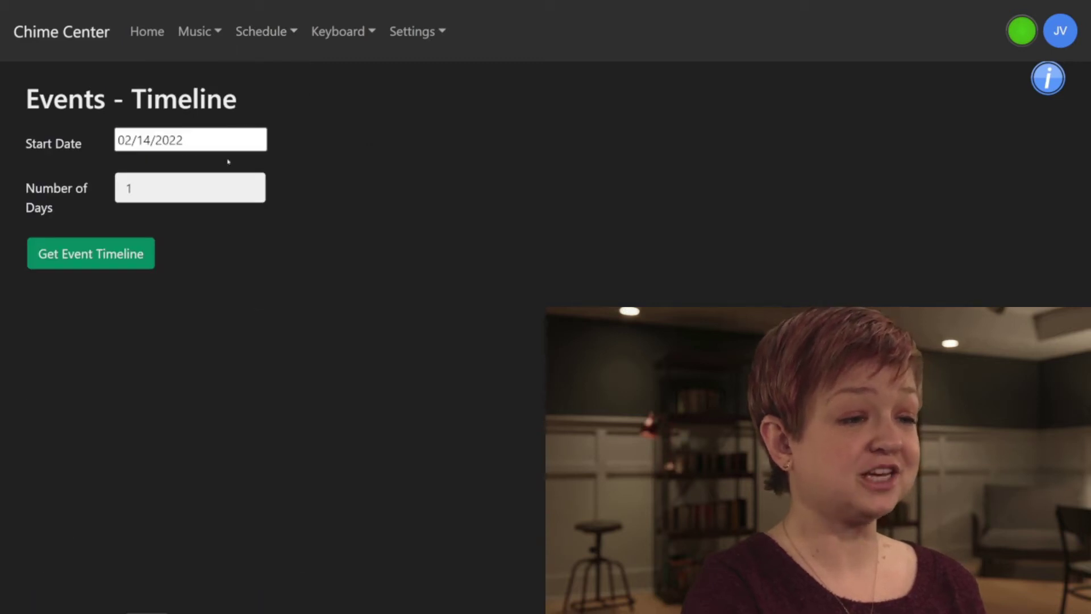
click(222, 137)
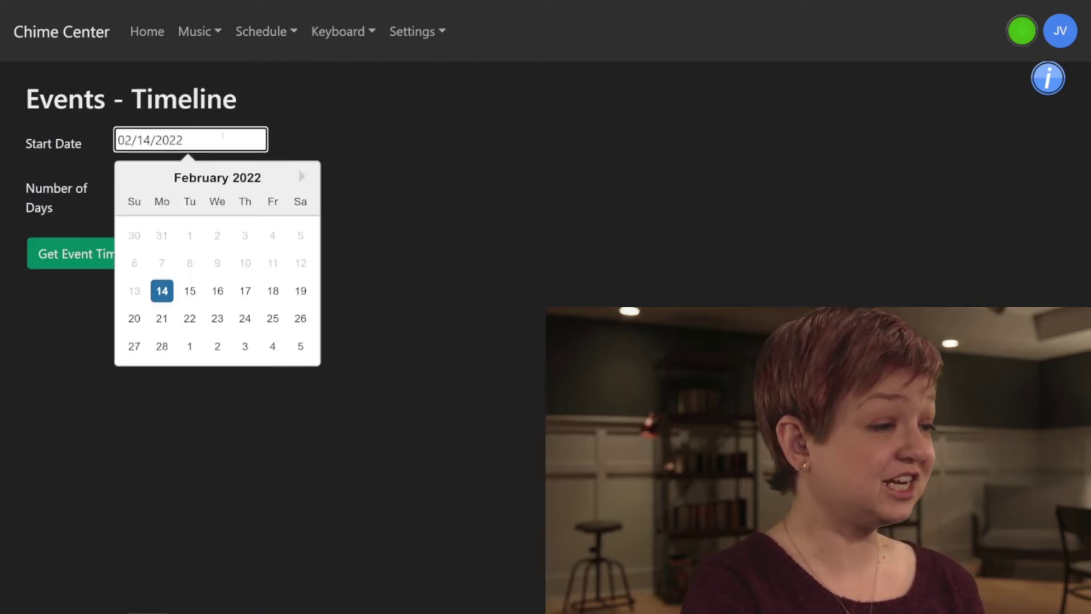
click(337, 140)
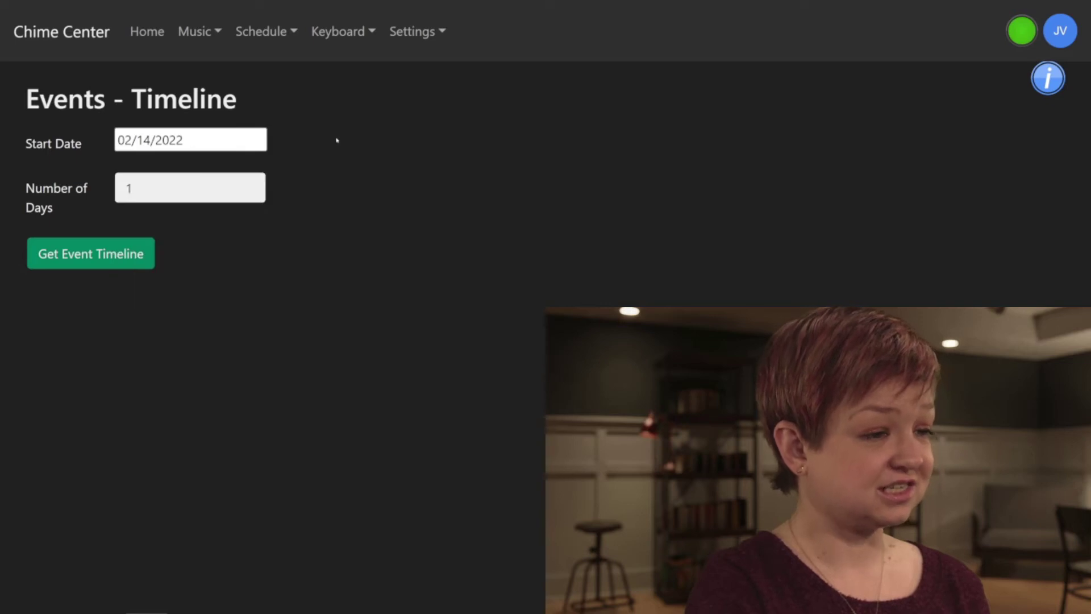
click(86, 254)
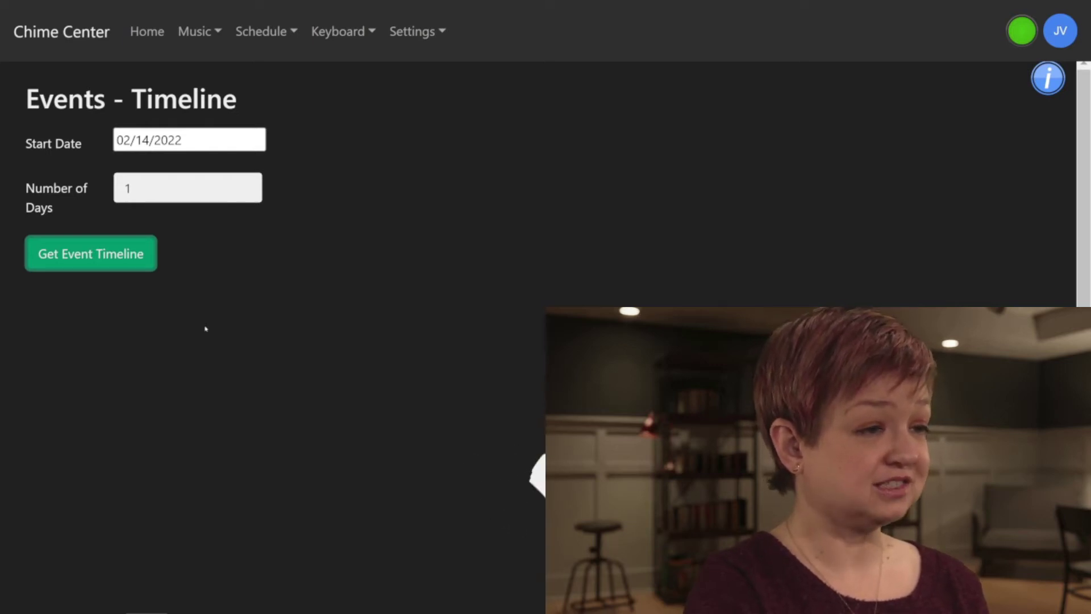
scroll(205, 336, down, 2)
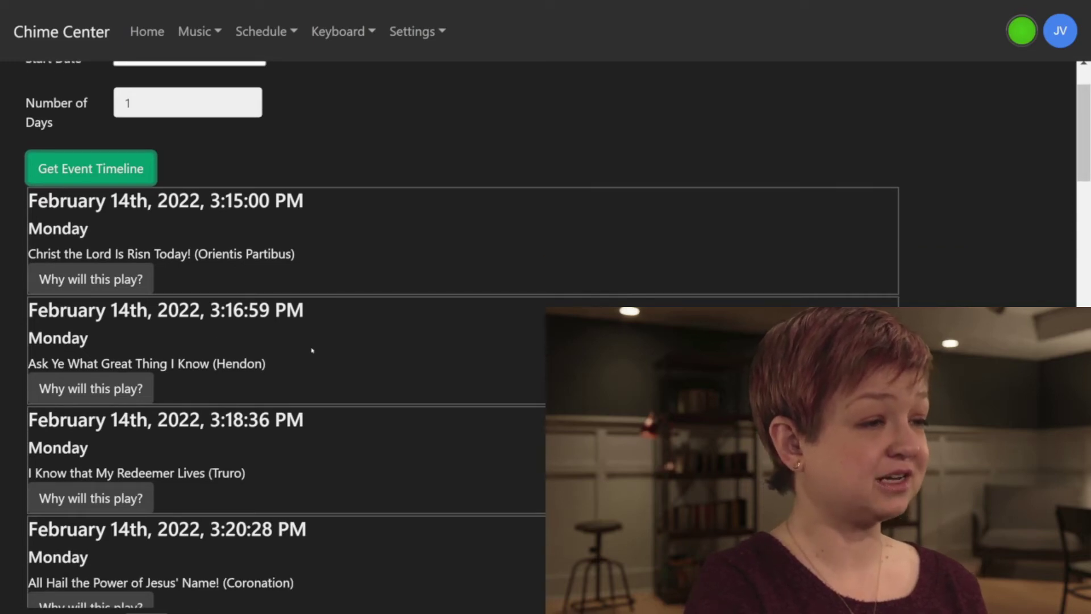
- Scroll the February 14 timeline down to the 5 PM Hour Strike and hymn entries
scroll(312, 350, down, 8)
scroll(354, 353, down, 10)
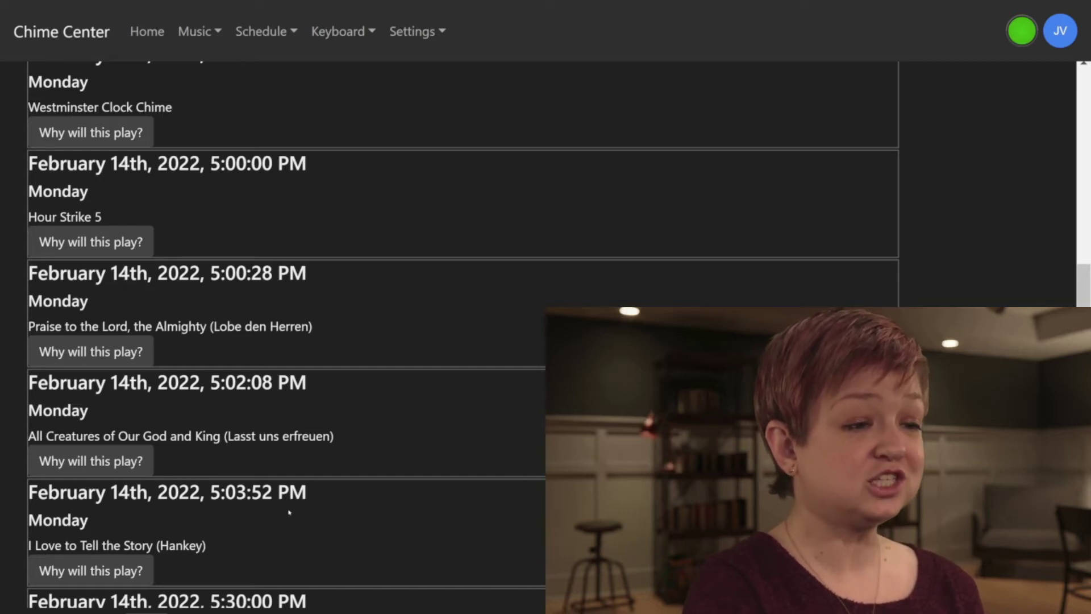
- Read why I Love to Tell the Story (Hankey) plays at 5:03:52 PM, then close it
click(101, 567)
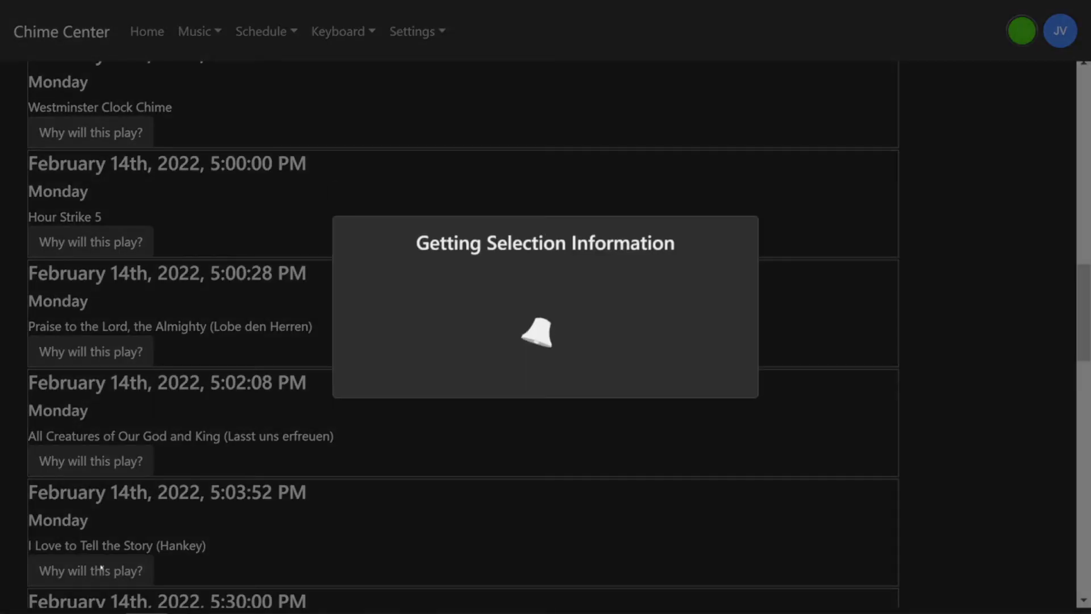
click(101, 569)
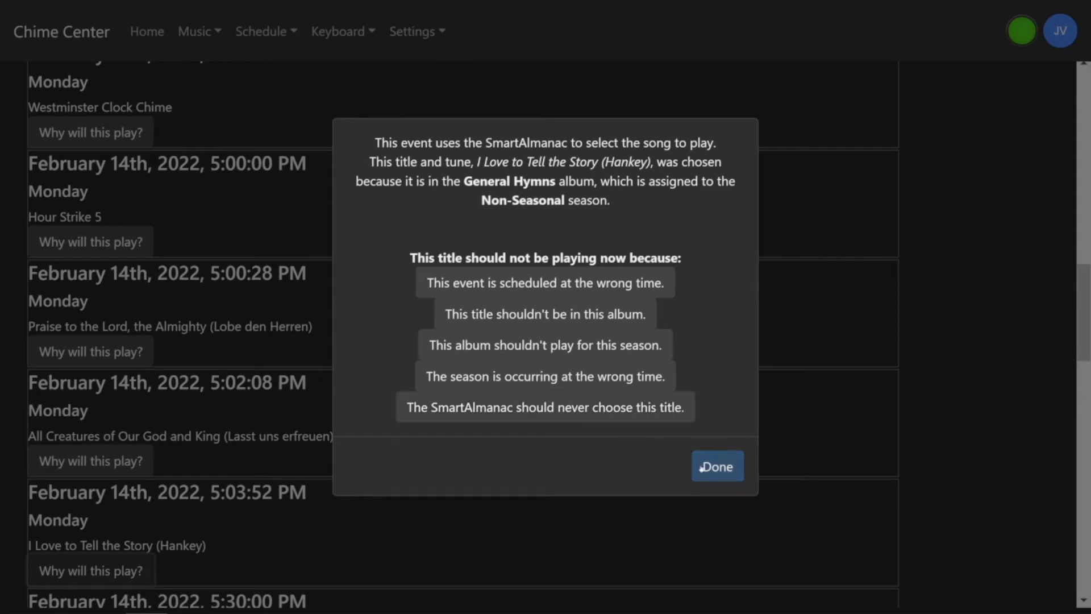
click(720, 467)
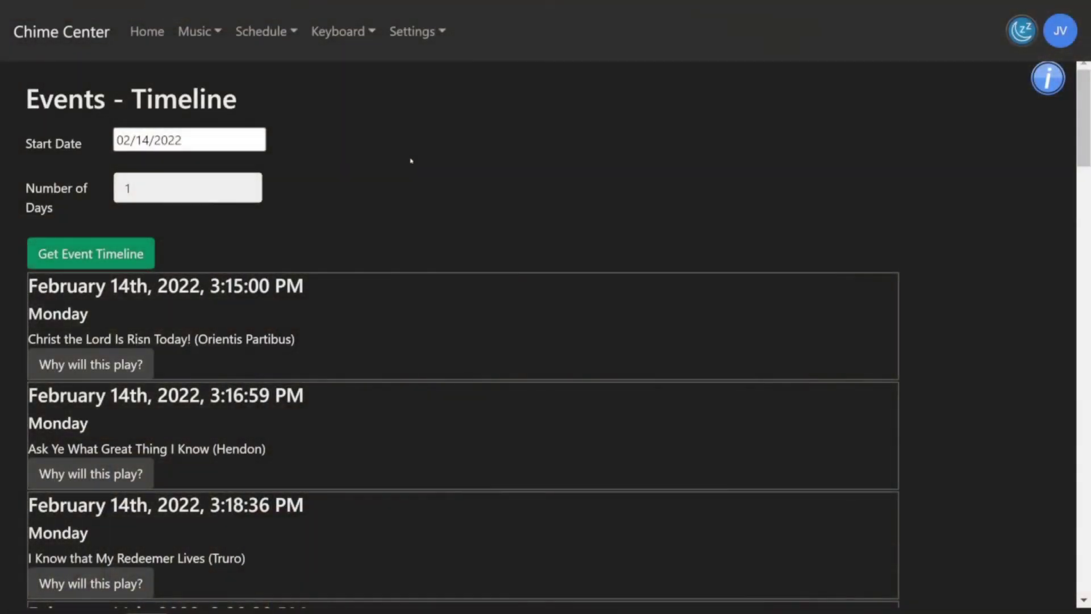
- Open the Played Selections history and scroll back through the past plays
click(280, 35)
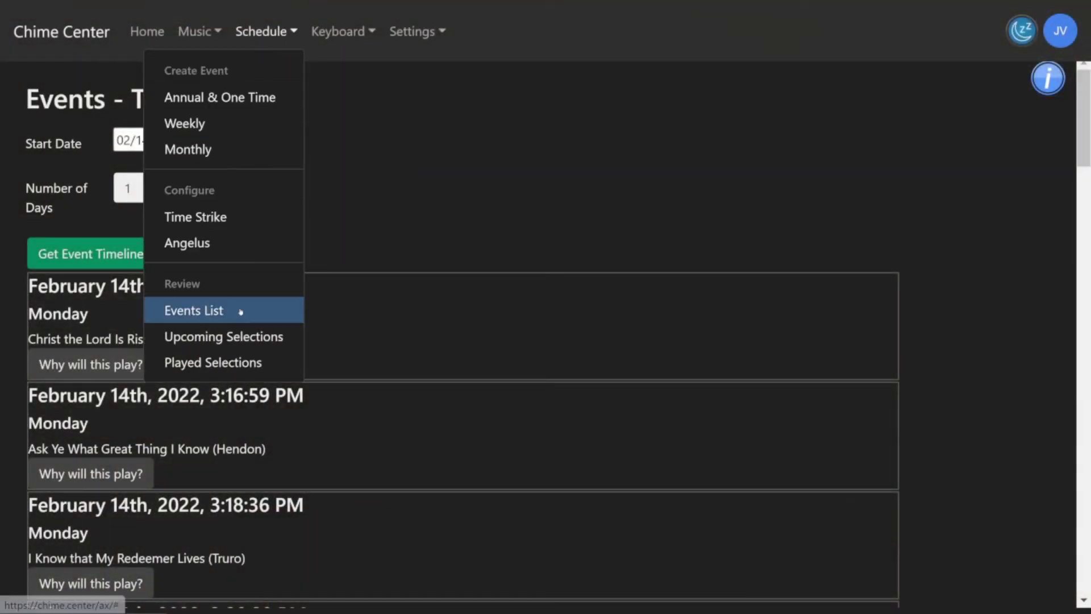
click(249, 365)
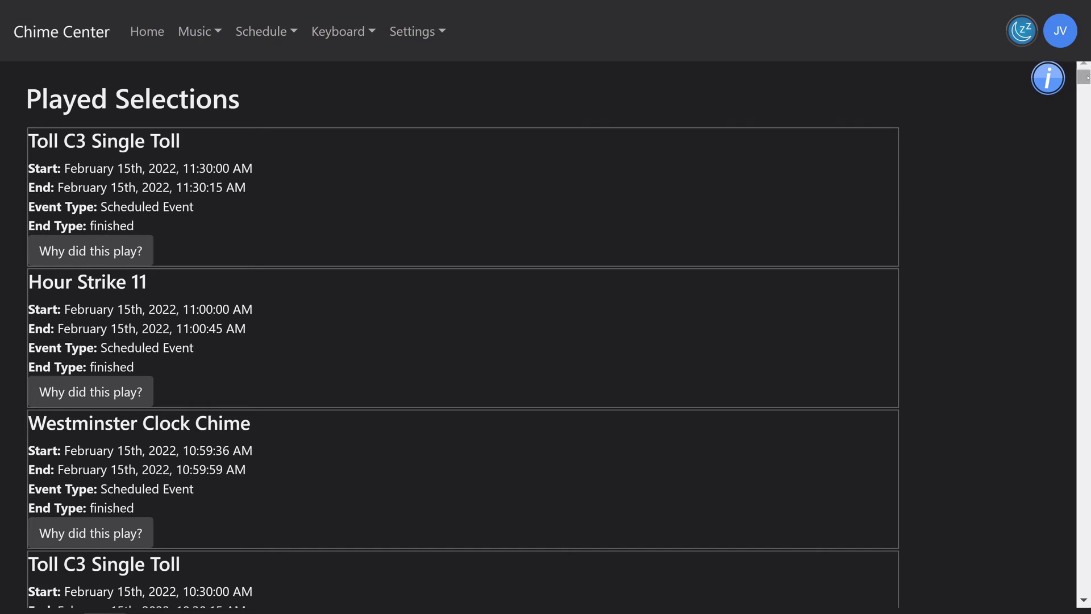
scroll(1060, 134, down, 8)
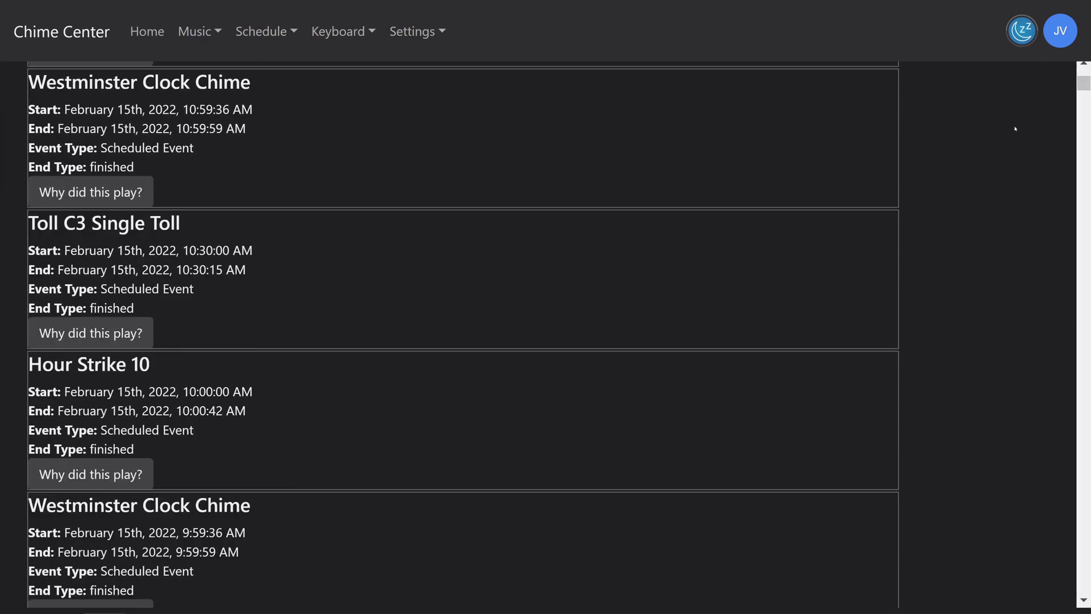
scroll(1016, 129, down, 5)
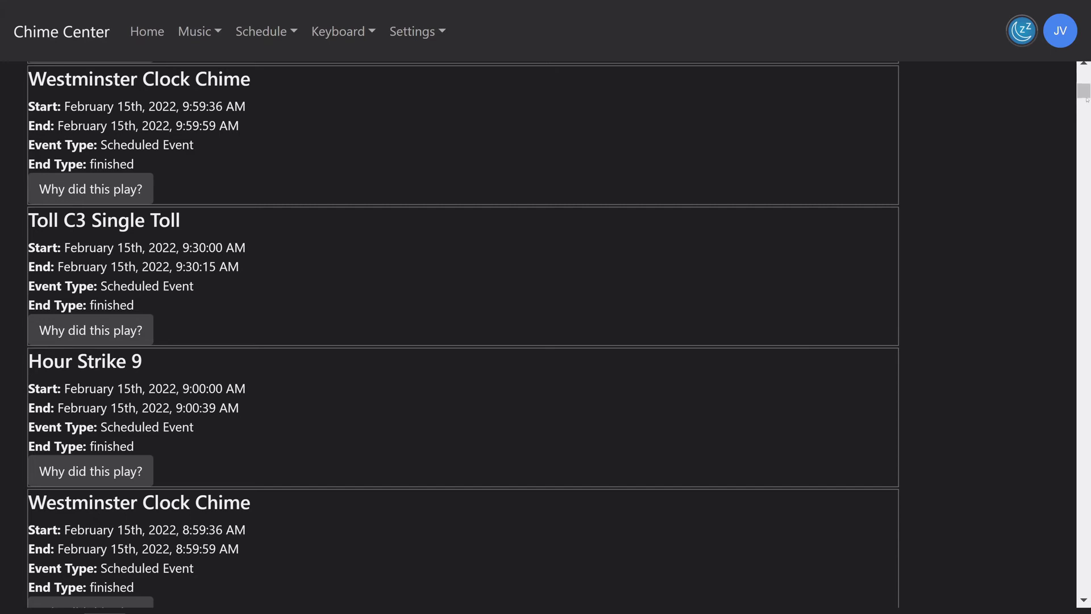
drag(1086, 97, 1074, 567)
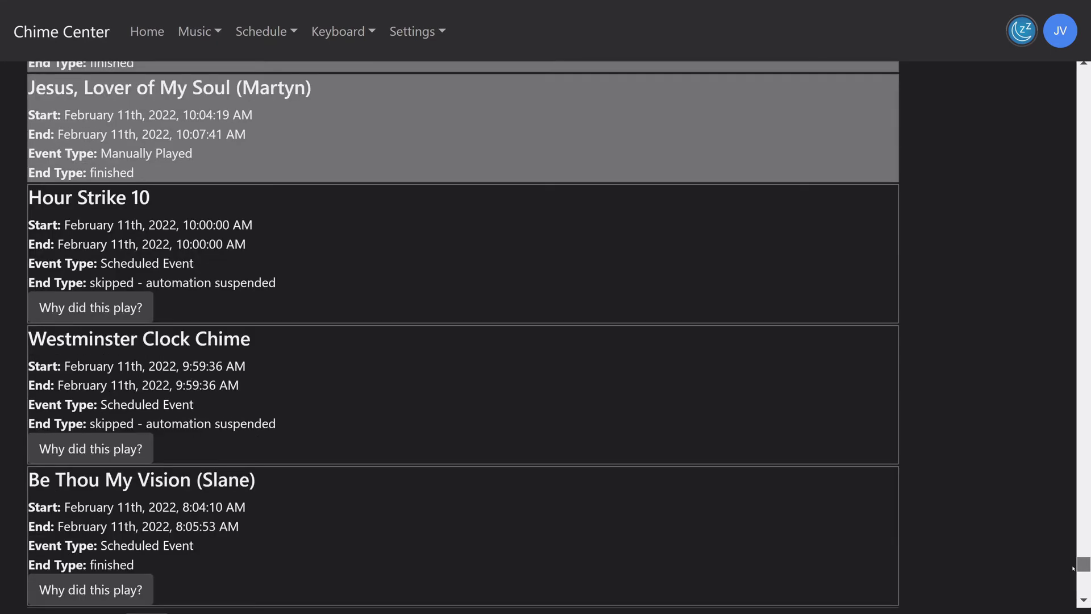
- Highlight 'Manually Played' on the O God entry and browse to the February 11, 2022 plays
scroll(753, 382, up, 7)
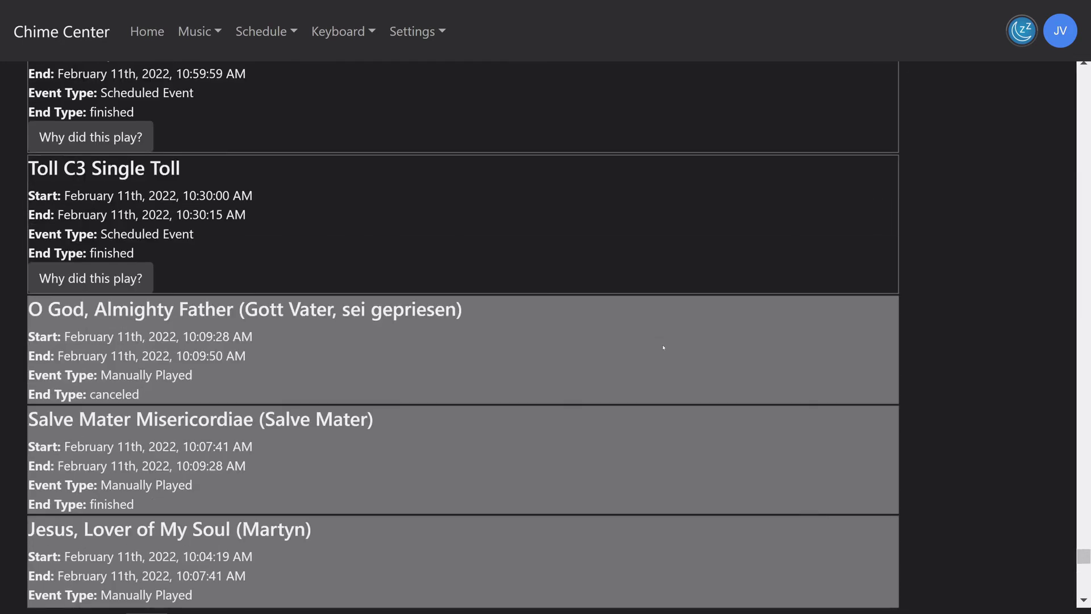
scroll(663, 347, down, 2)
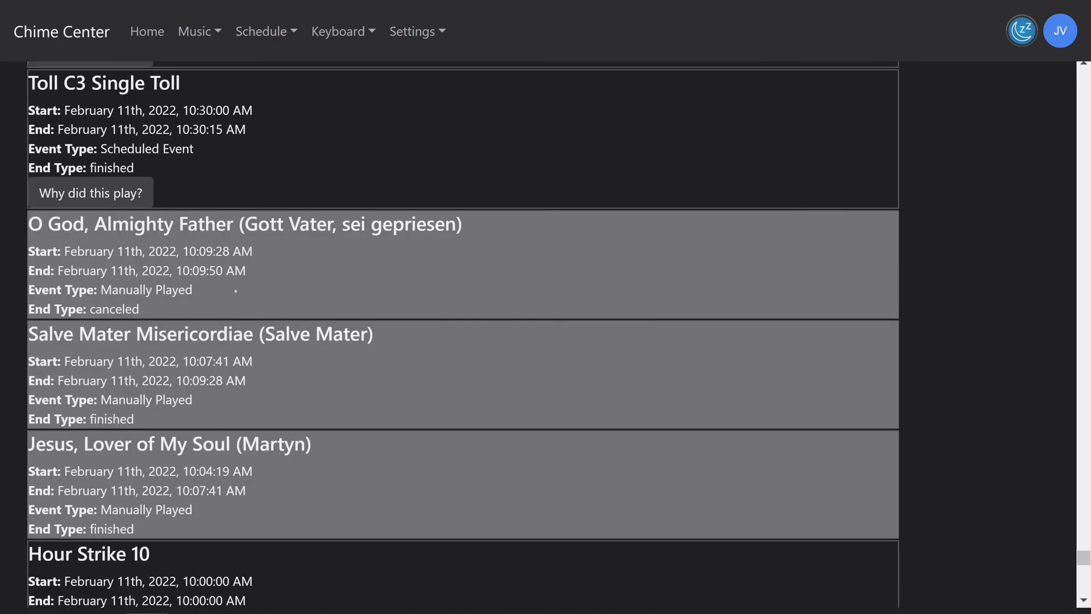
drag(101, 290, 252, 289)
scroll(251, 290, down, 7)
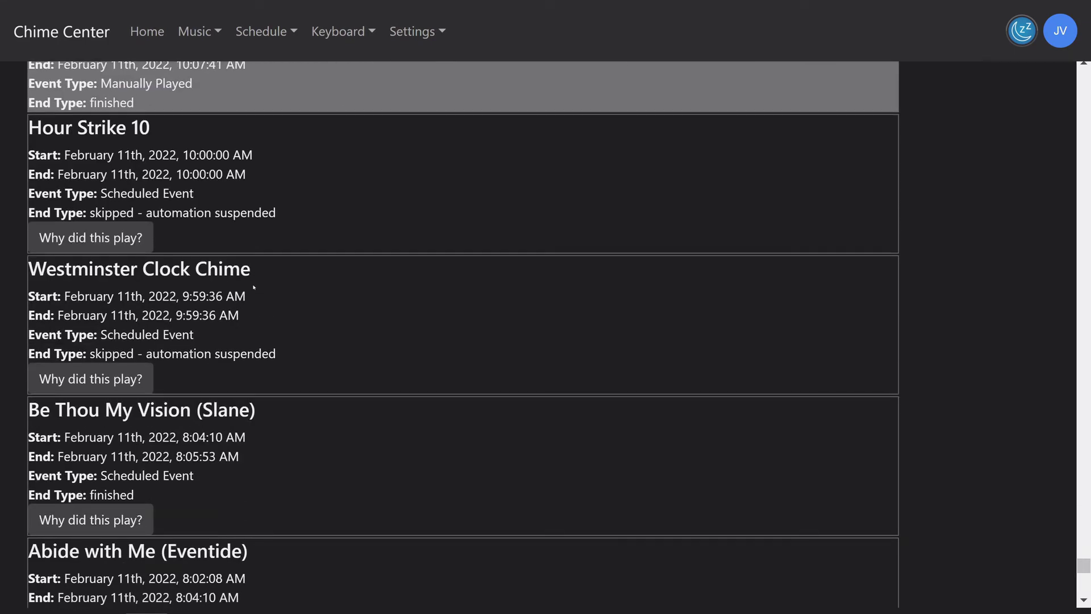
scroll(324, 288, up, 15)
scroll(842, 475, down, 1)
scroll(843, 475, down, 8)
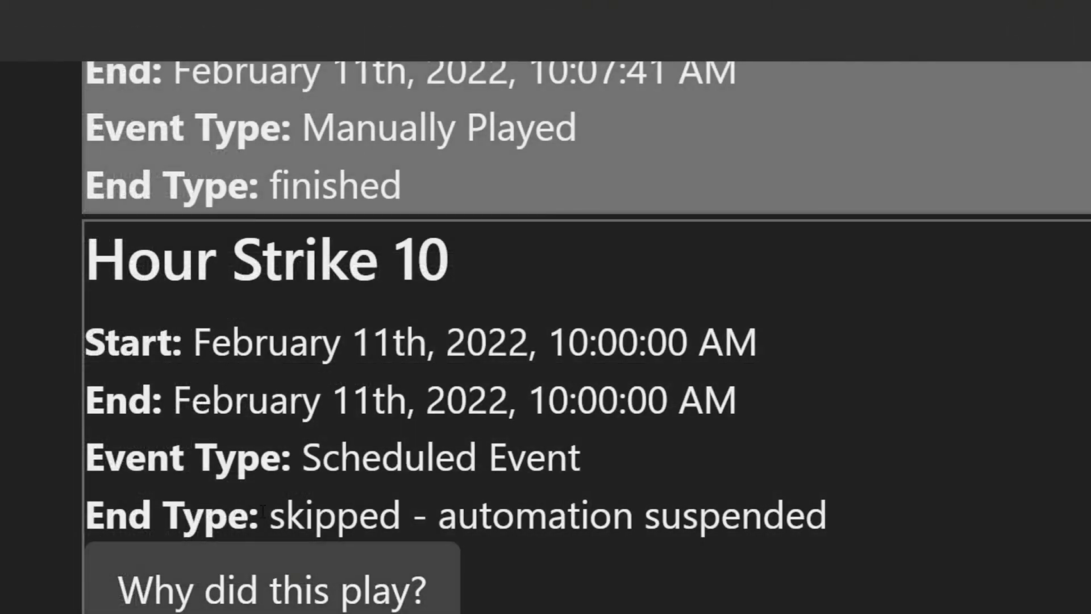
- Highlight the text line for the February 11th Be Thou My Vision (Slane) play
drag(259, 514, 903, 514)
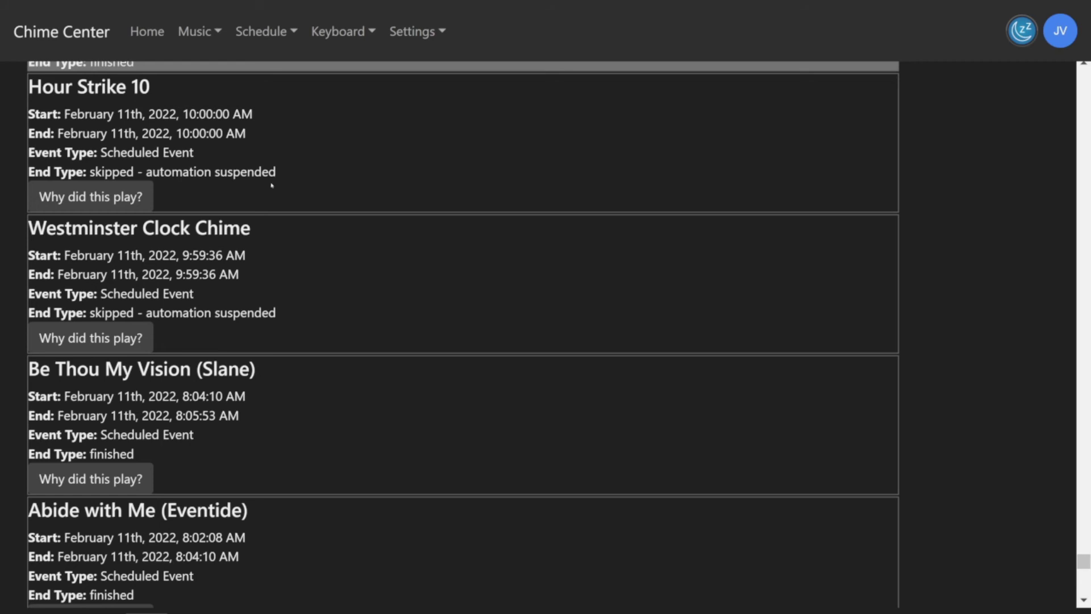
click(116, 481)
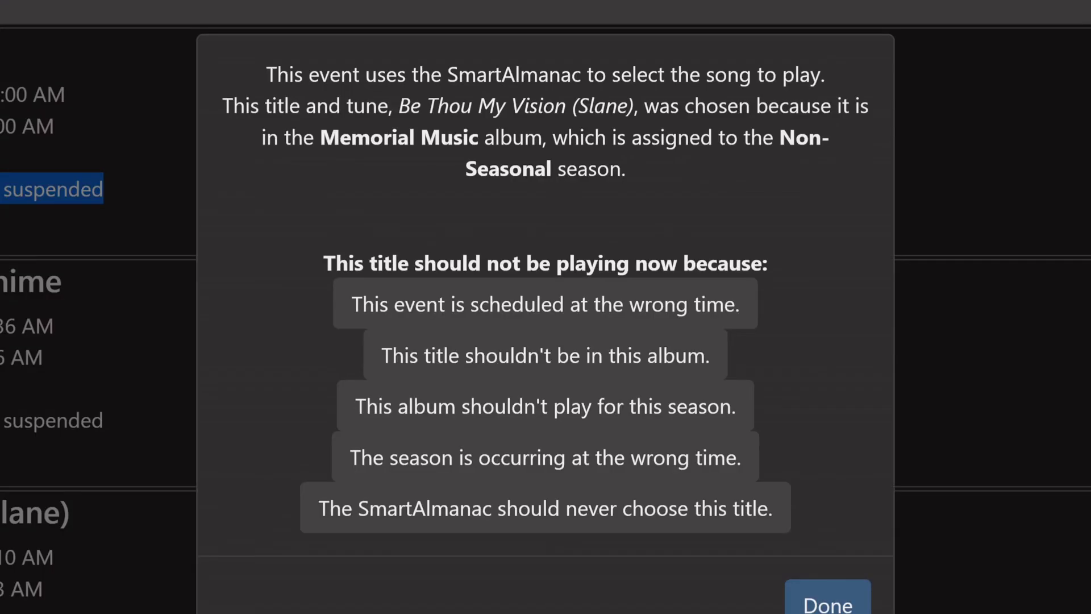